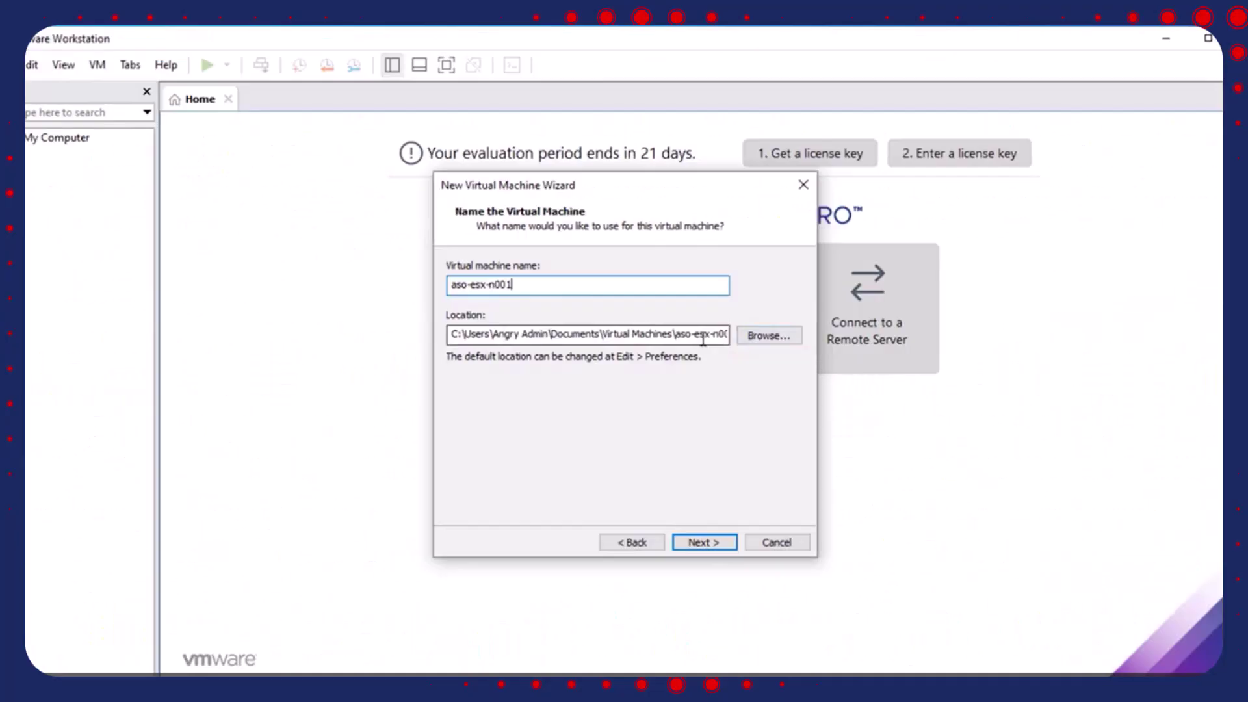
Step: Create a new folder named VM on drive D and set D:\VM as the virtual machine location
left_click(762, 340)
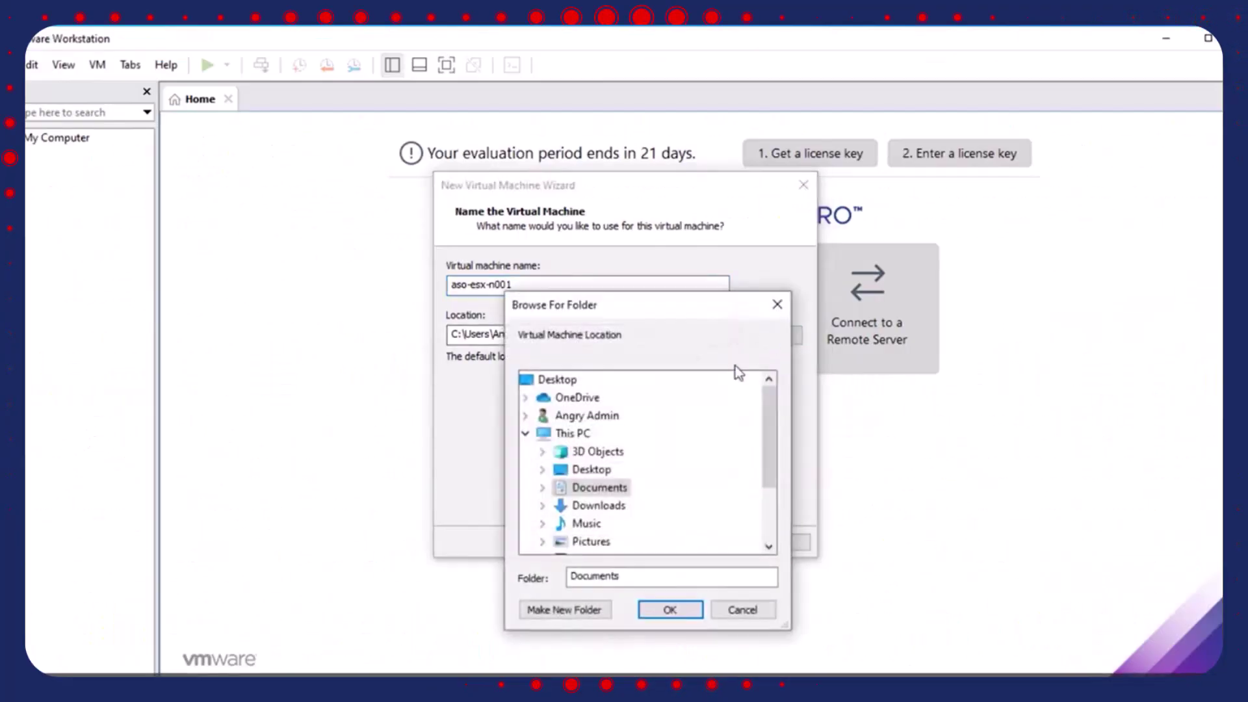
scroll(617, 500, "down", 1)
scroll(616, 494, "down", 1)
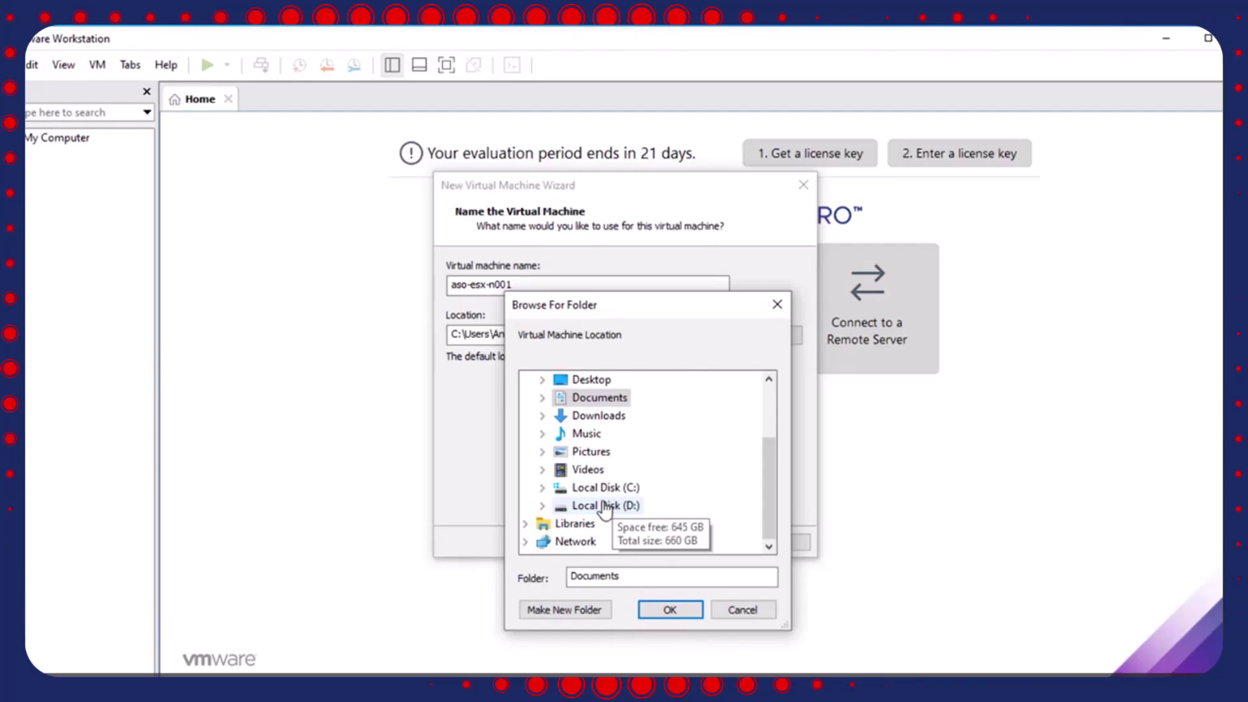
double_click(613, 505)
left_click(590, 609)
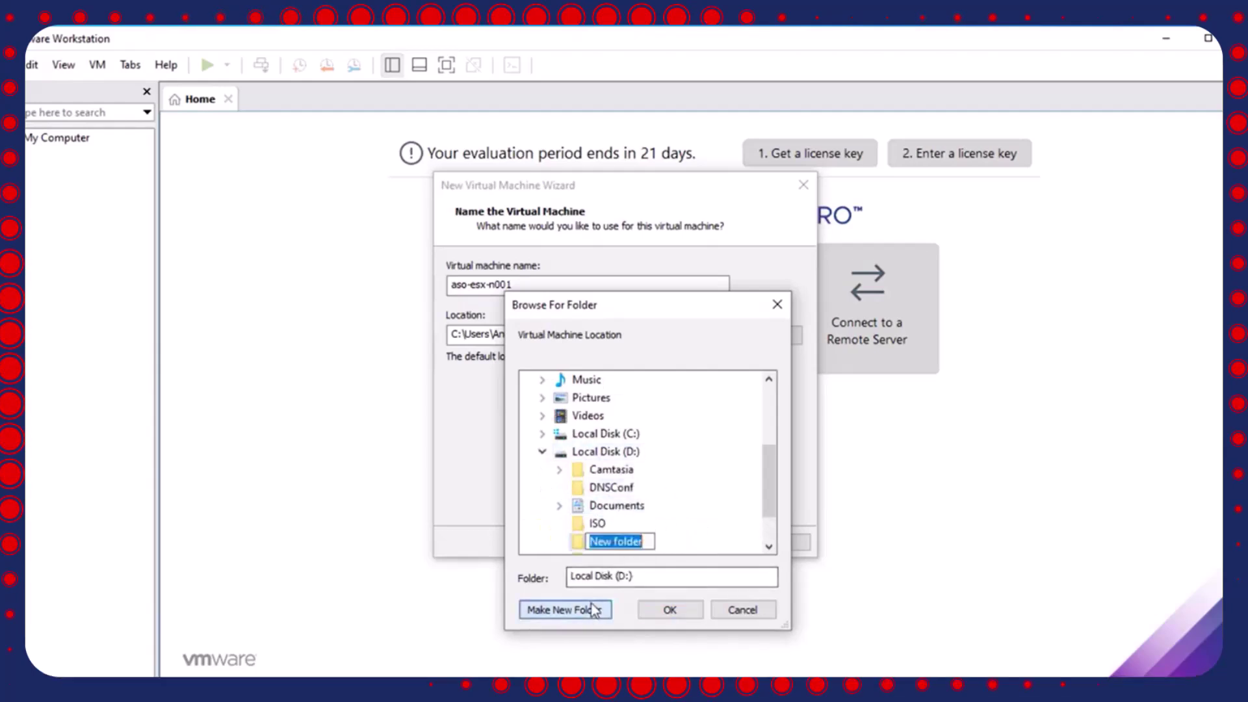
type("VM")
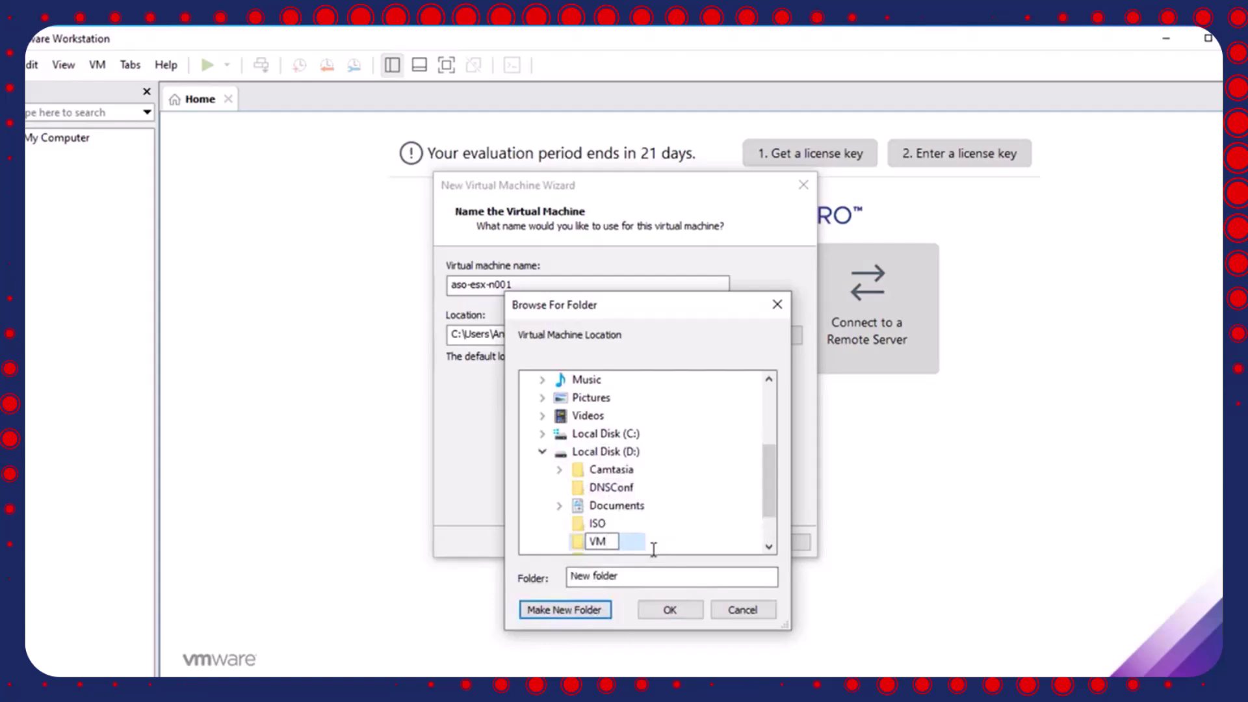
key("Return")
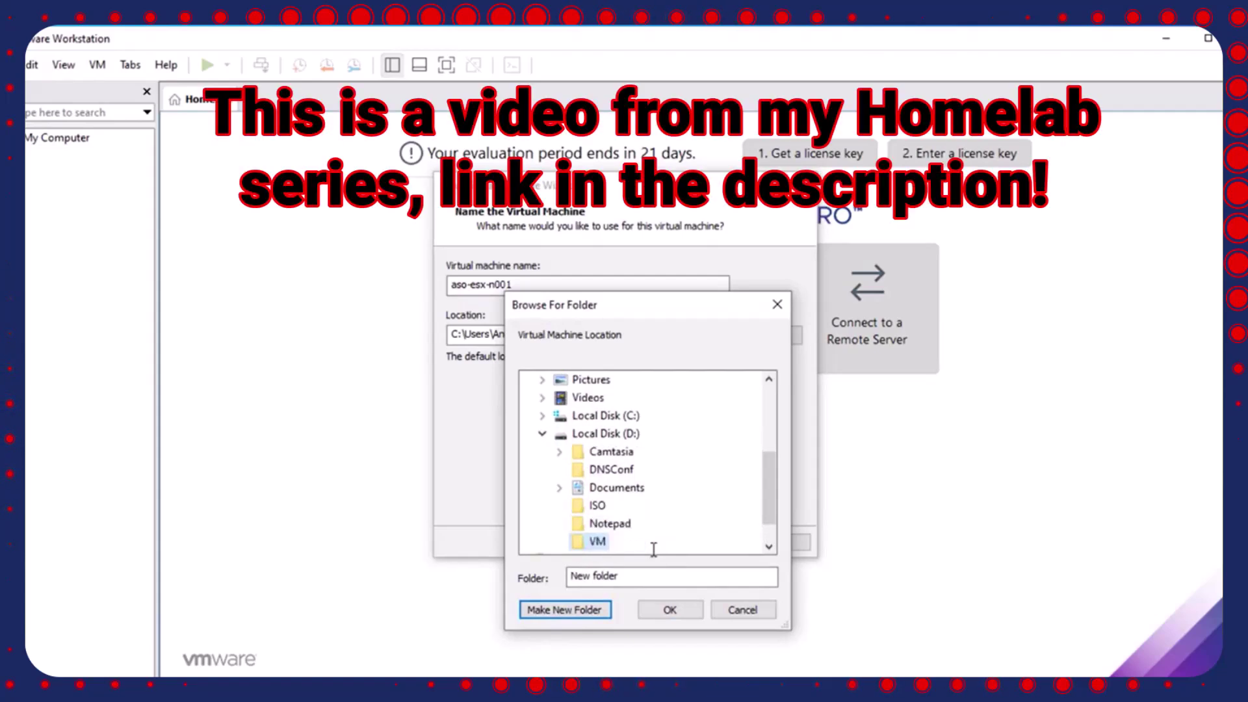
key("Return")
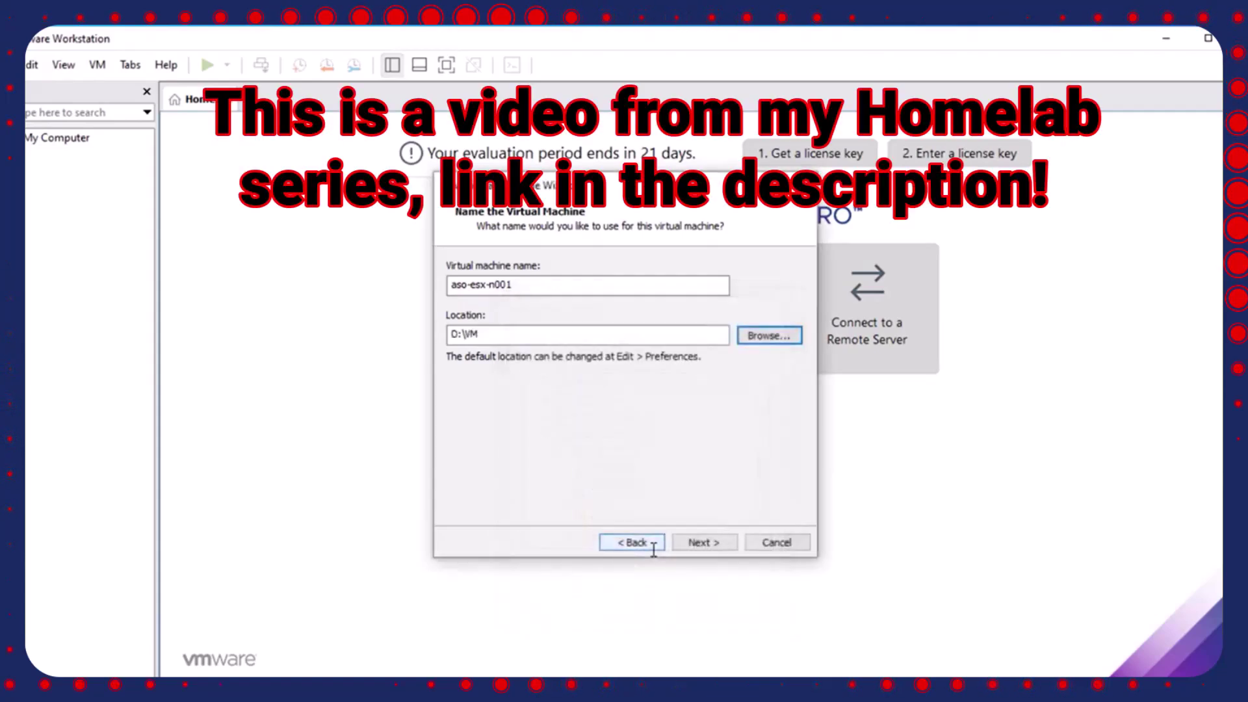
Step: Replace the suggested 142 GB disk size with 20 GB and store the disk as a single file
left_click(702, 543)
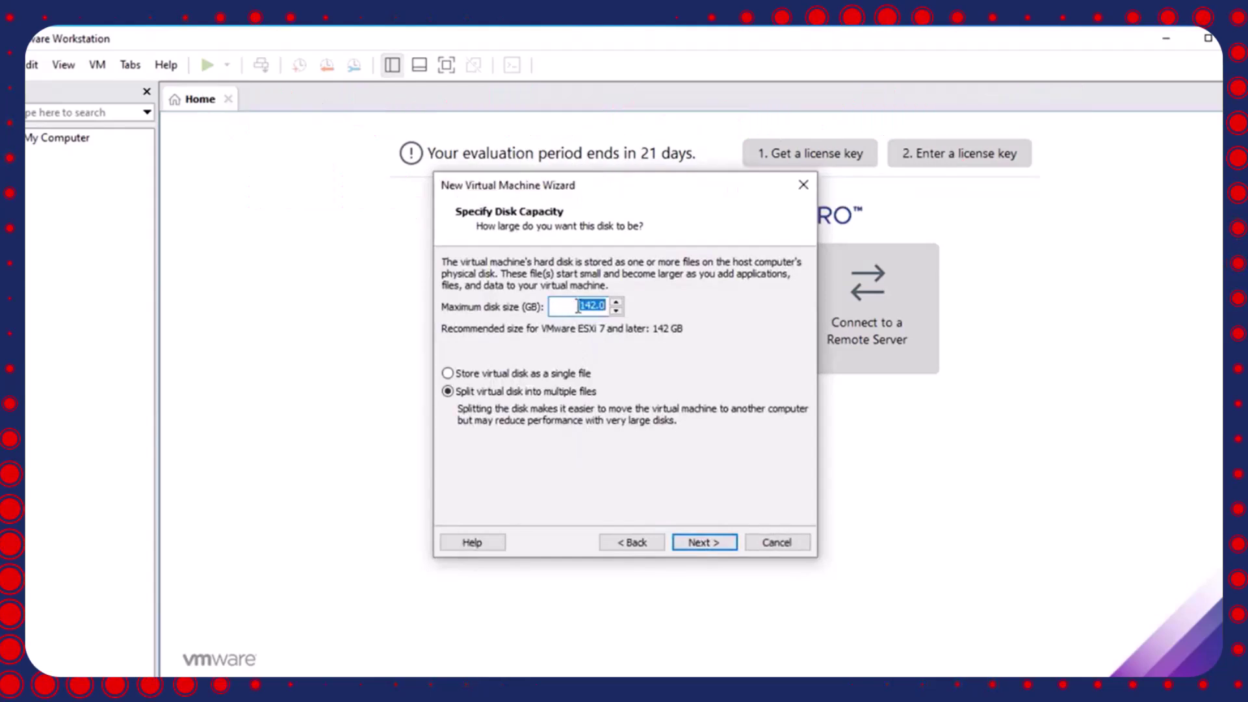
left_click_drag(579, 305, 608, 305)
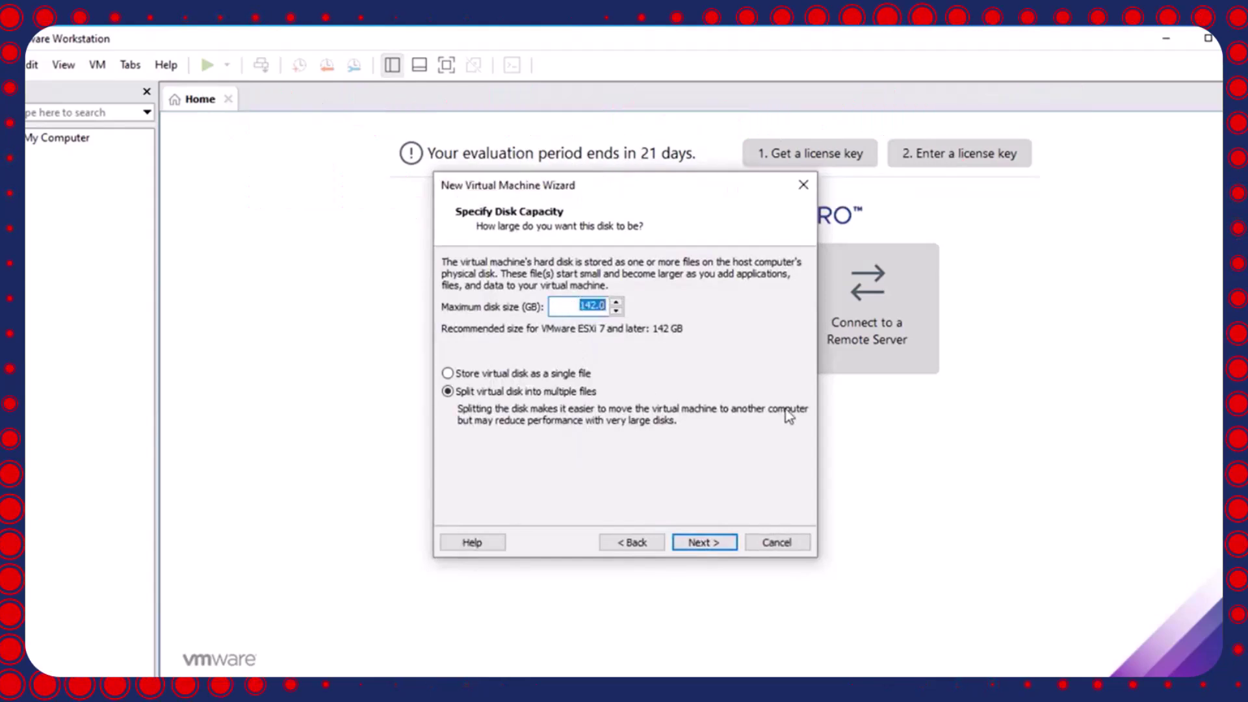
type("20")
key("Tab")
key("Up")
left_click(696, 543)
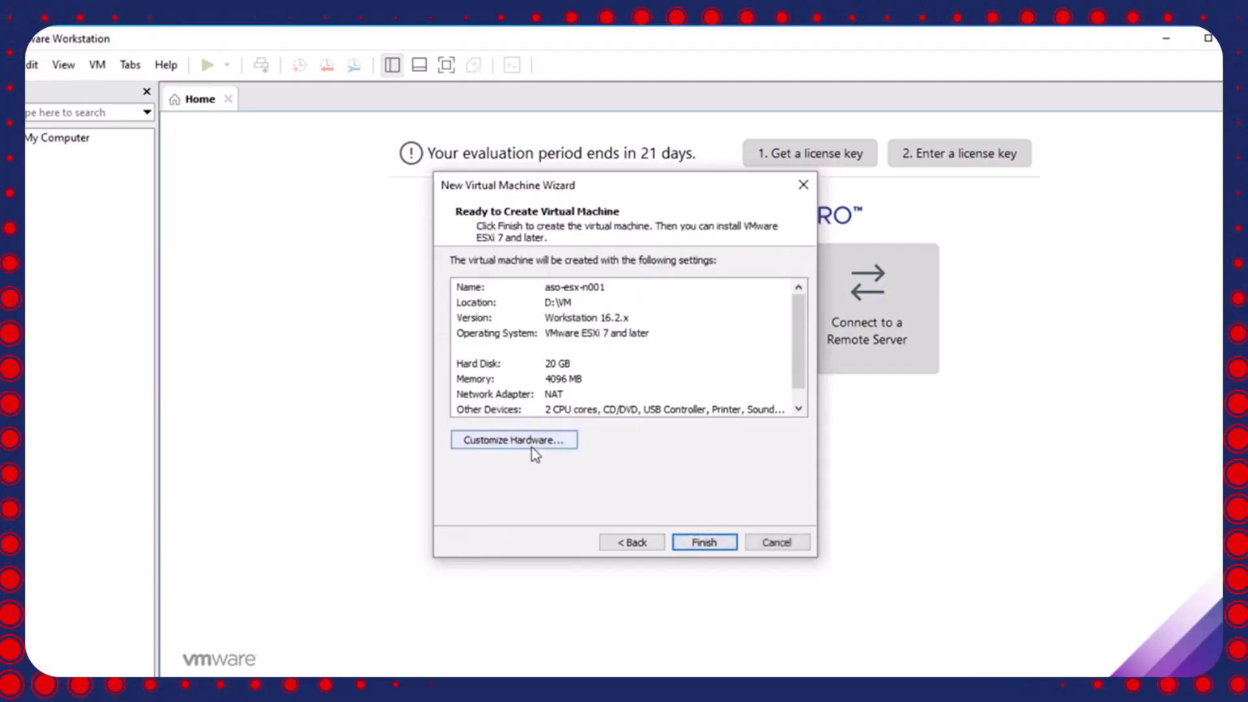
Step: Raise the VM's memory to 10088 MB and set 4 processors with 2 cores each (8 cores)
left_click(533, 445)
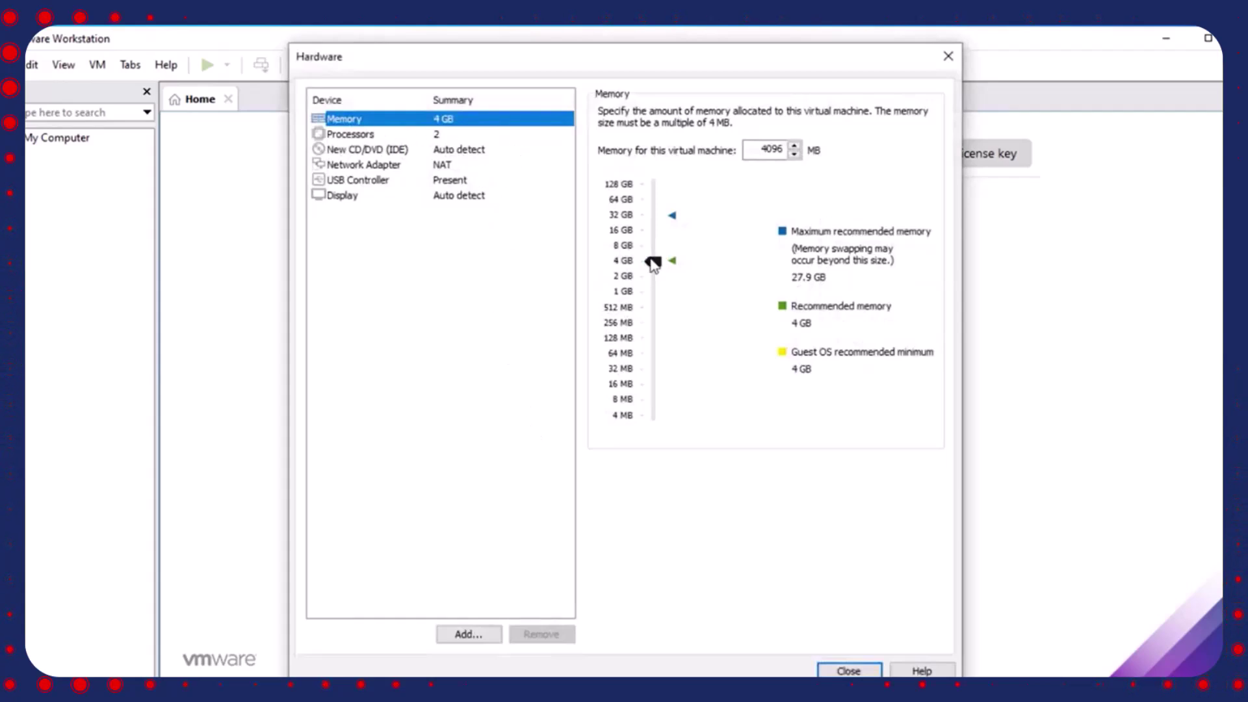
left_click_drag(654, 260, 656, 243)
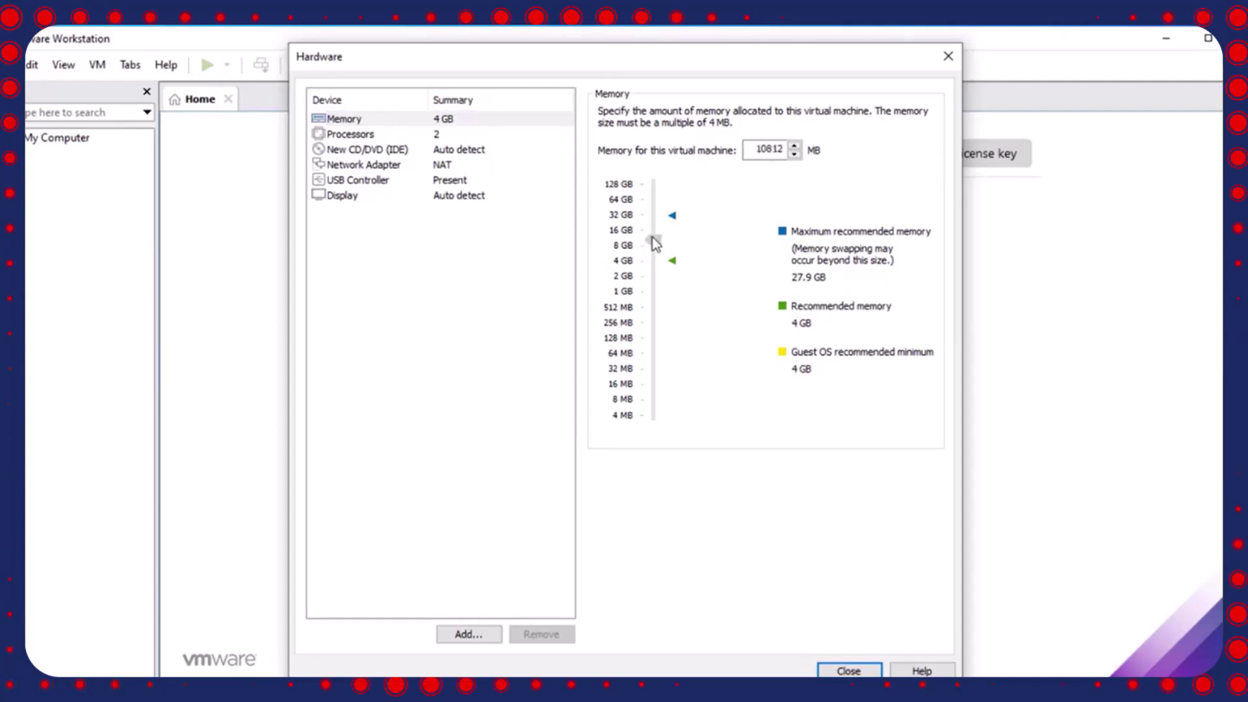
left_click(391, 133)
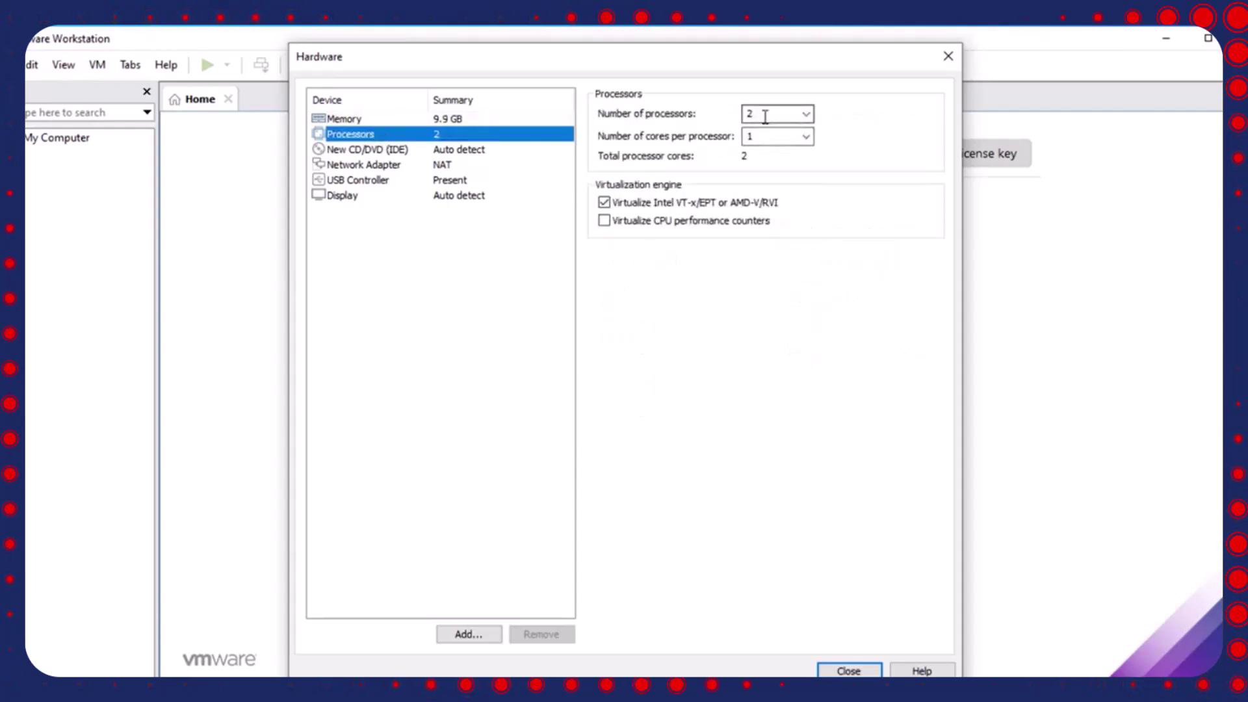
double_click(747, 136)
type("2")
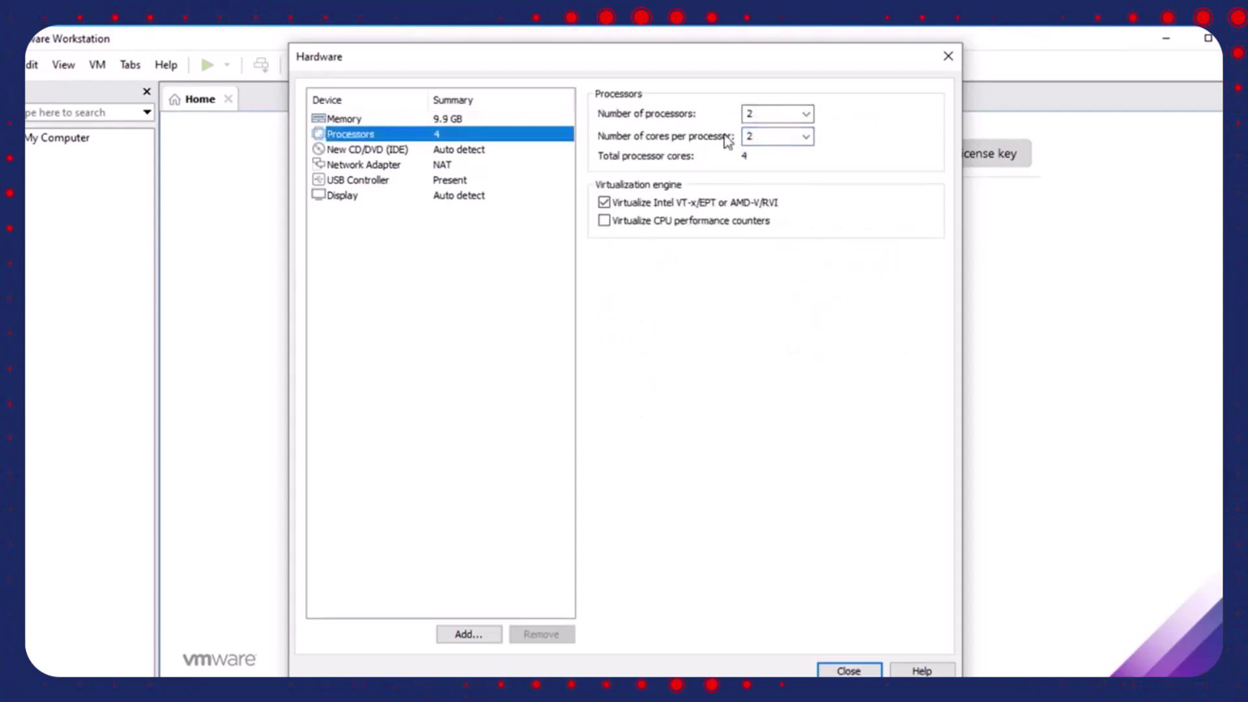
double_click(738, 115)
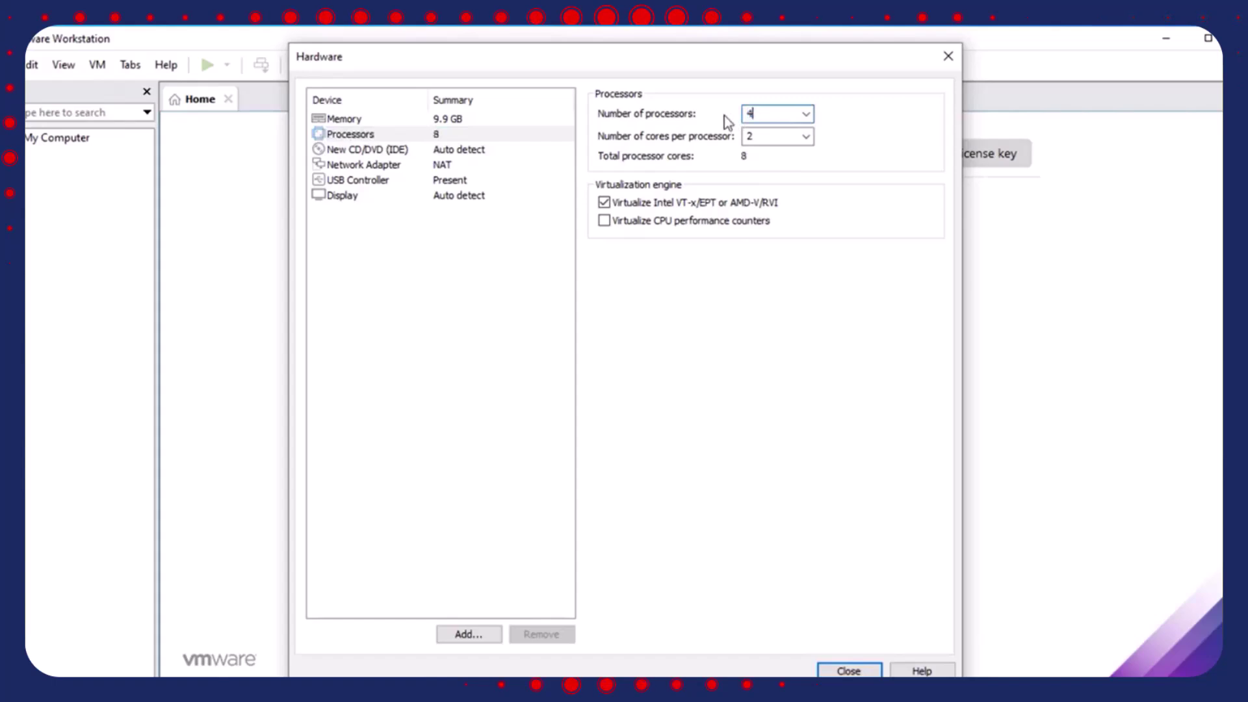
type("4")
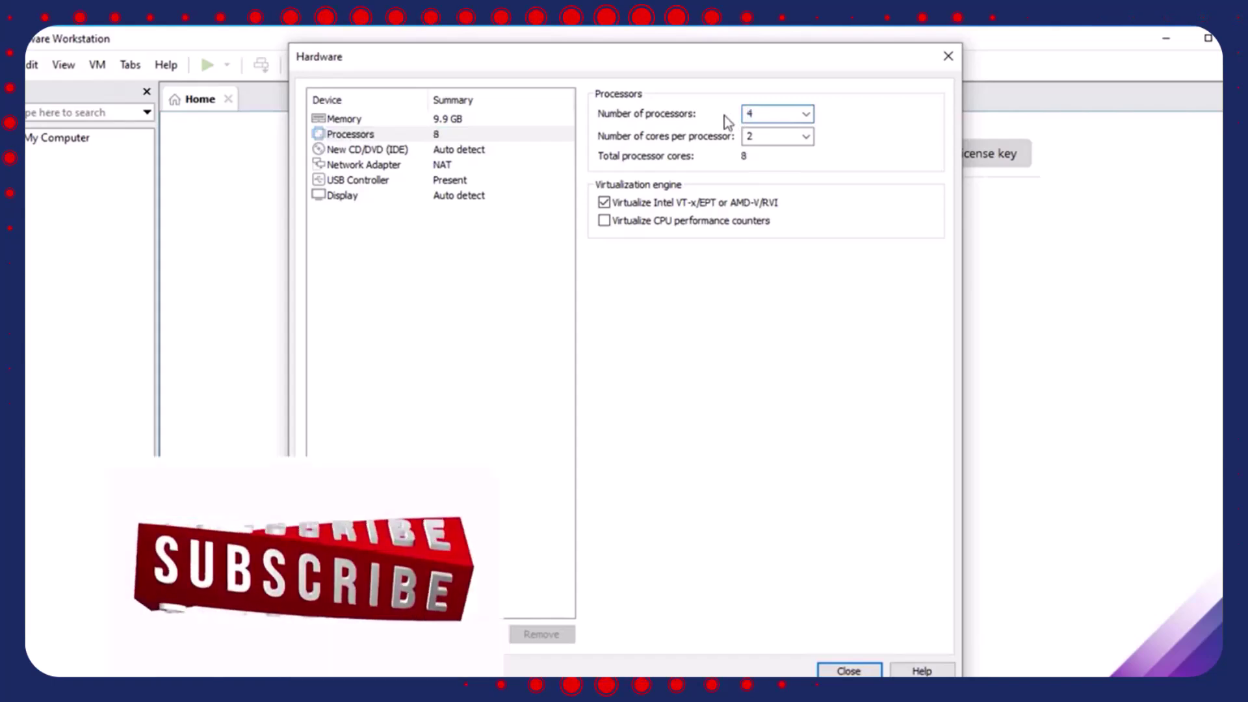
Step: Switch the network adapter to bridged and return to the Ready to Create summary
left_click(379, 167)
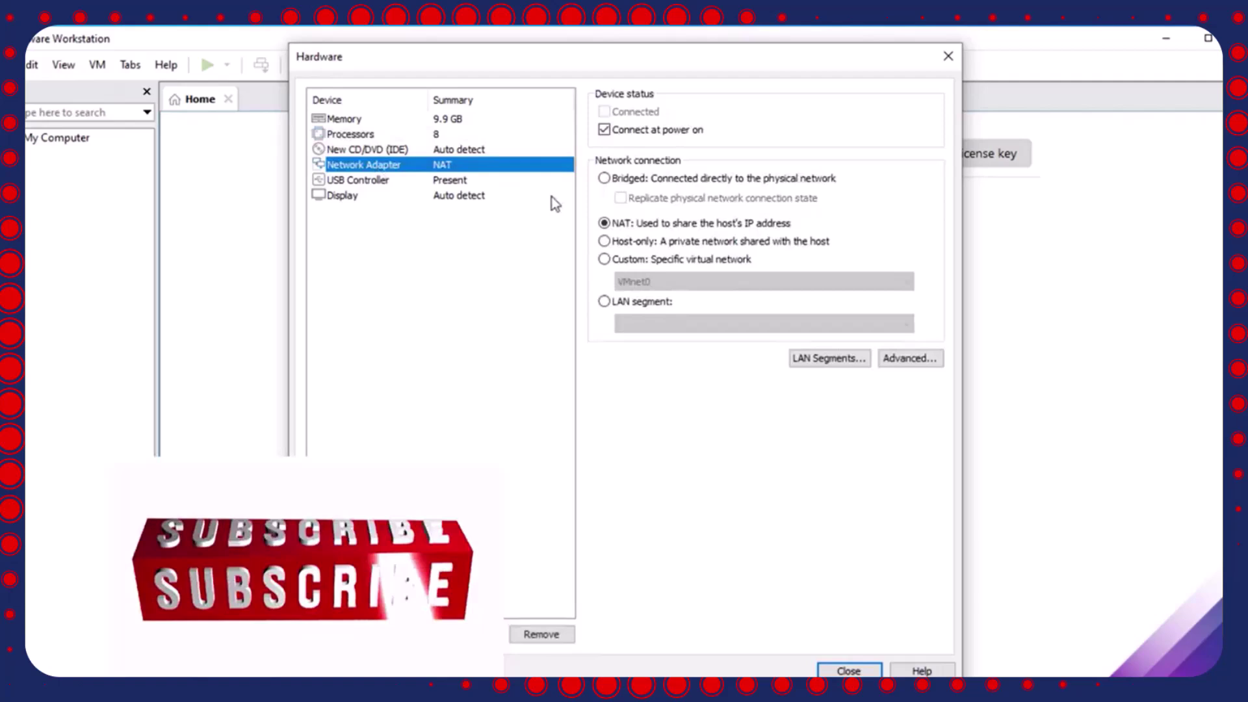
left_click(604, 179)
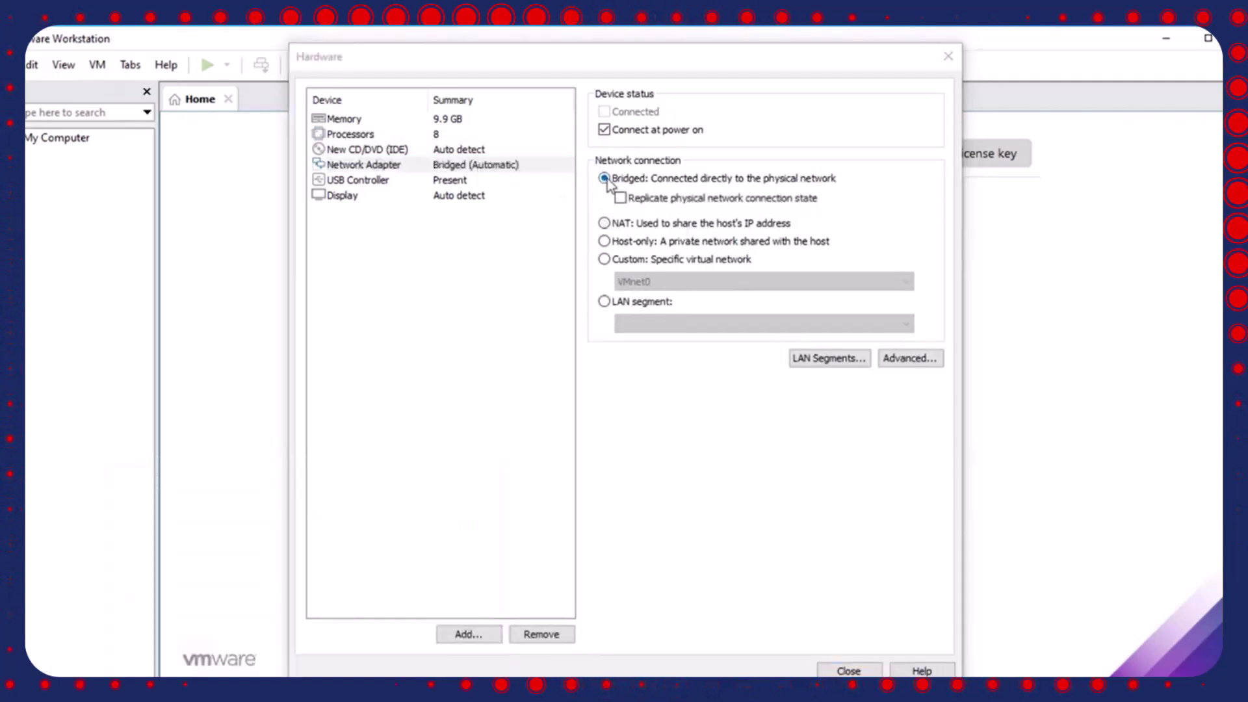
left_click(839, 671)
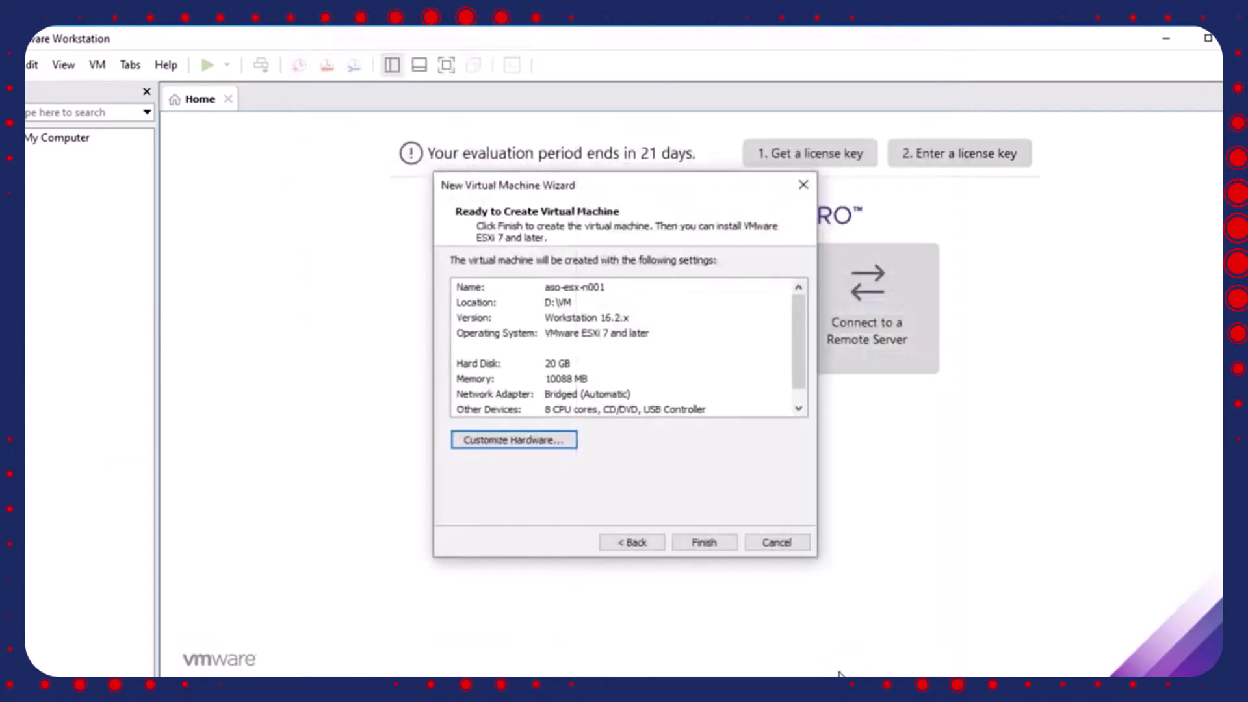
Step: Create the aso-esx-n001 VM, then begin adding a SCSI hard disk from its settings
left_click(714, 544)
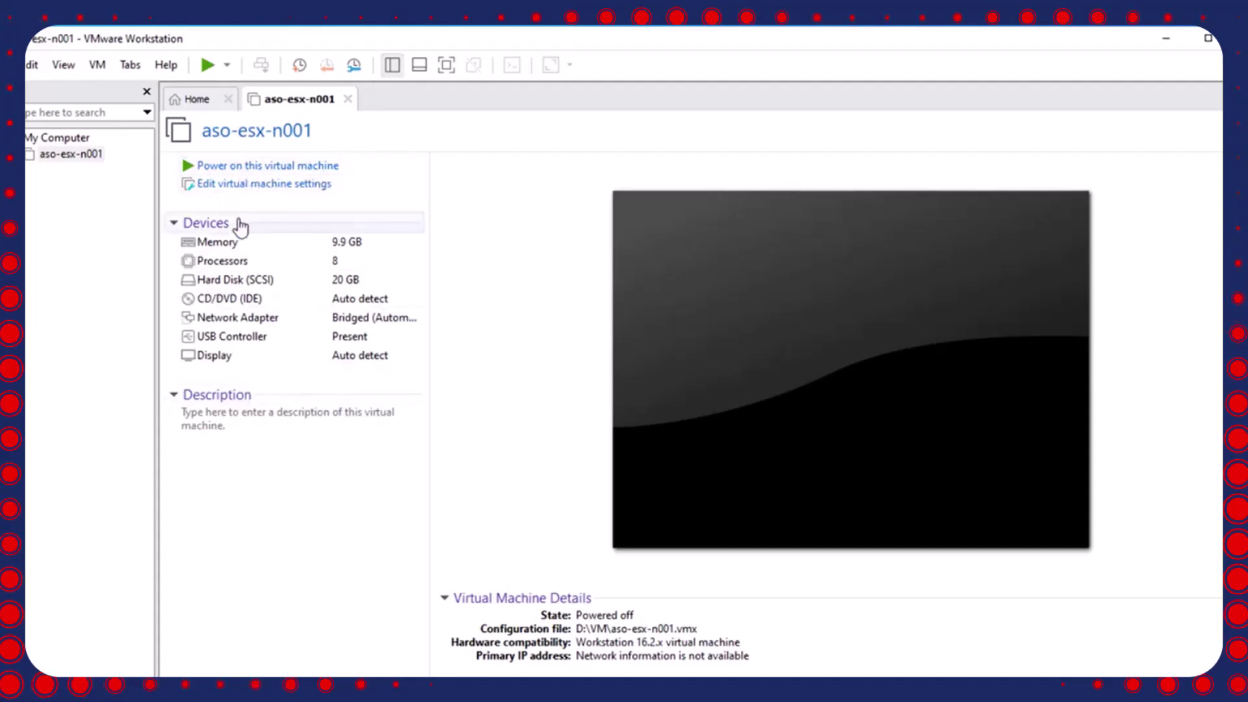
left_click(248, 188)
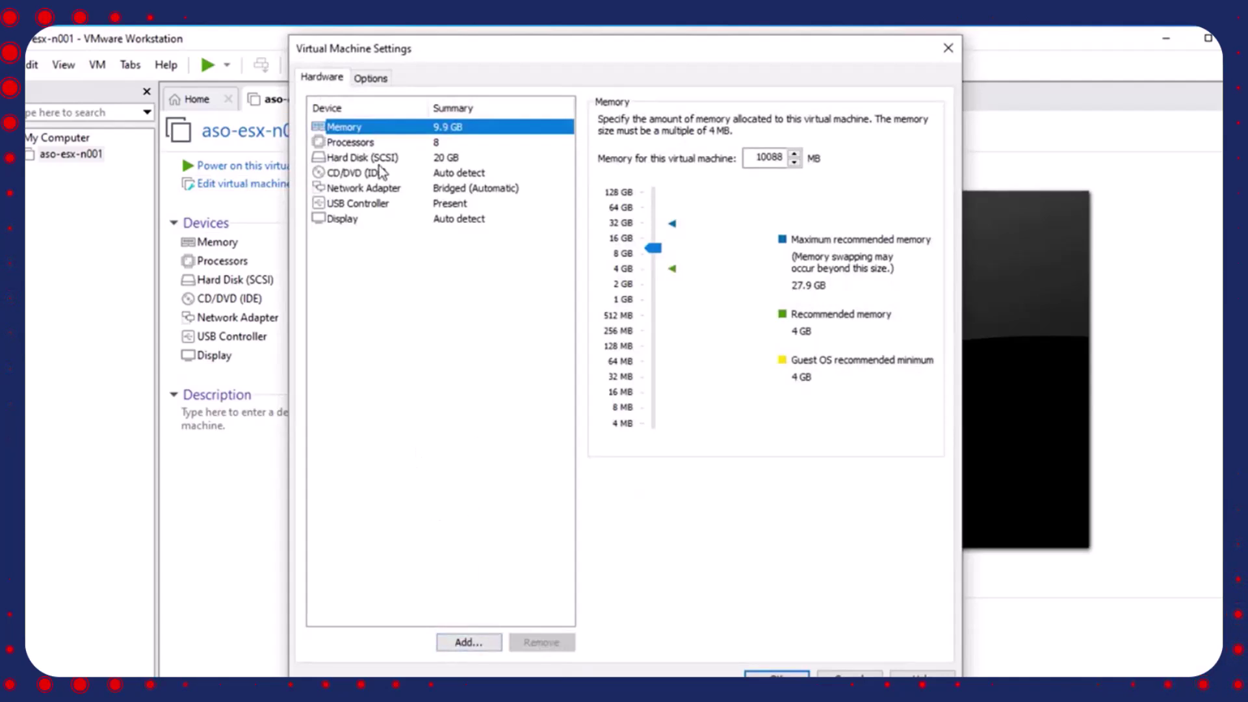
left_click(469, 643)
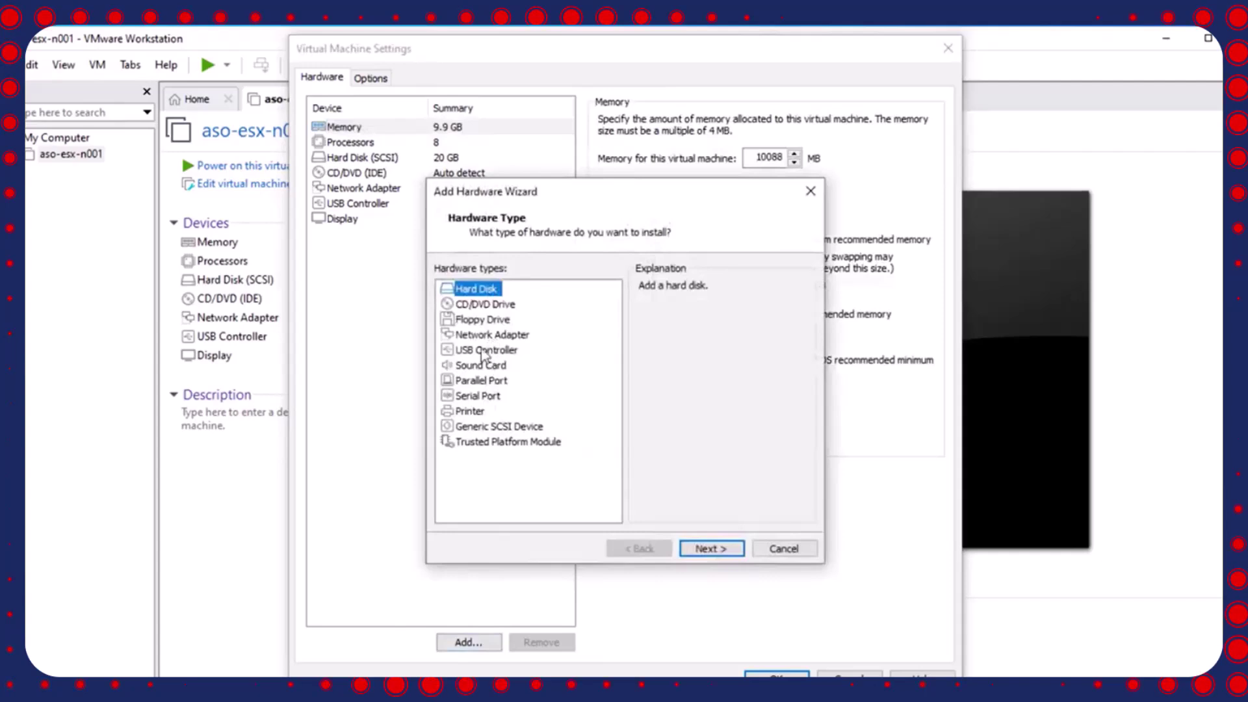
left_click(695, 550)
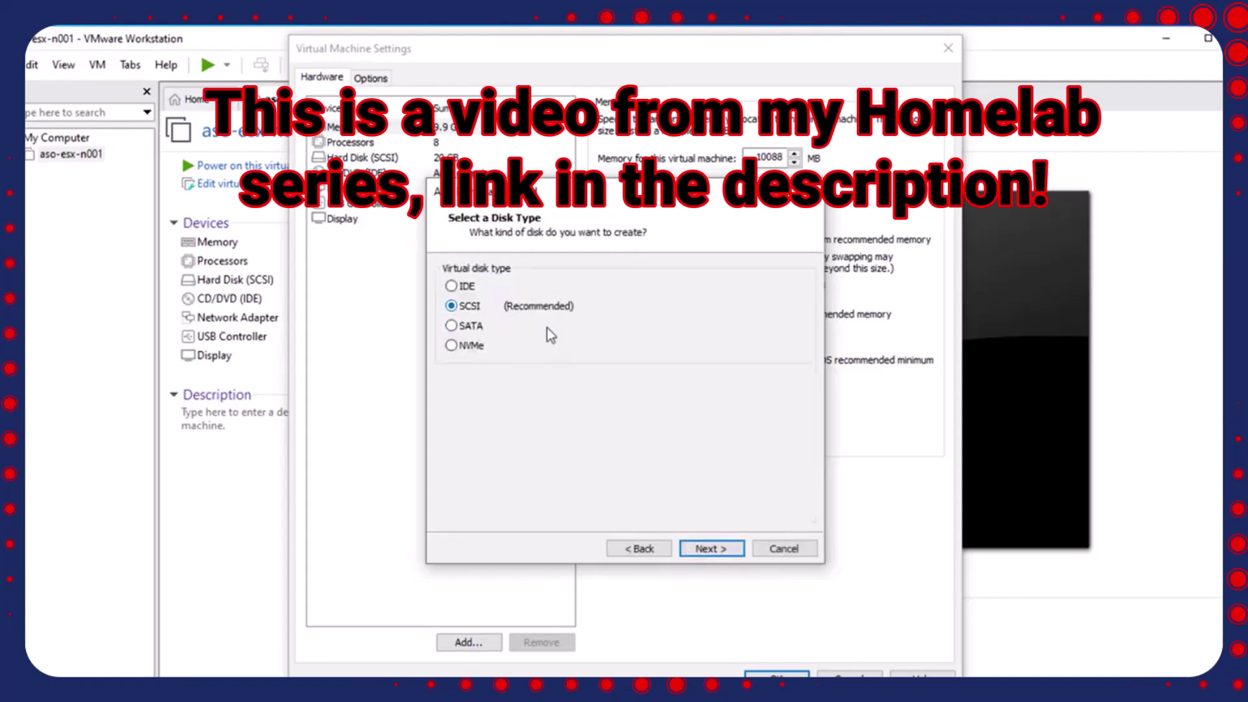
left_click(710, 549)
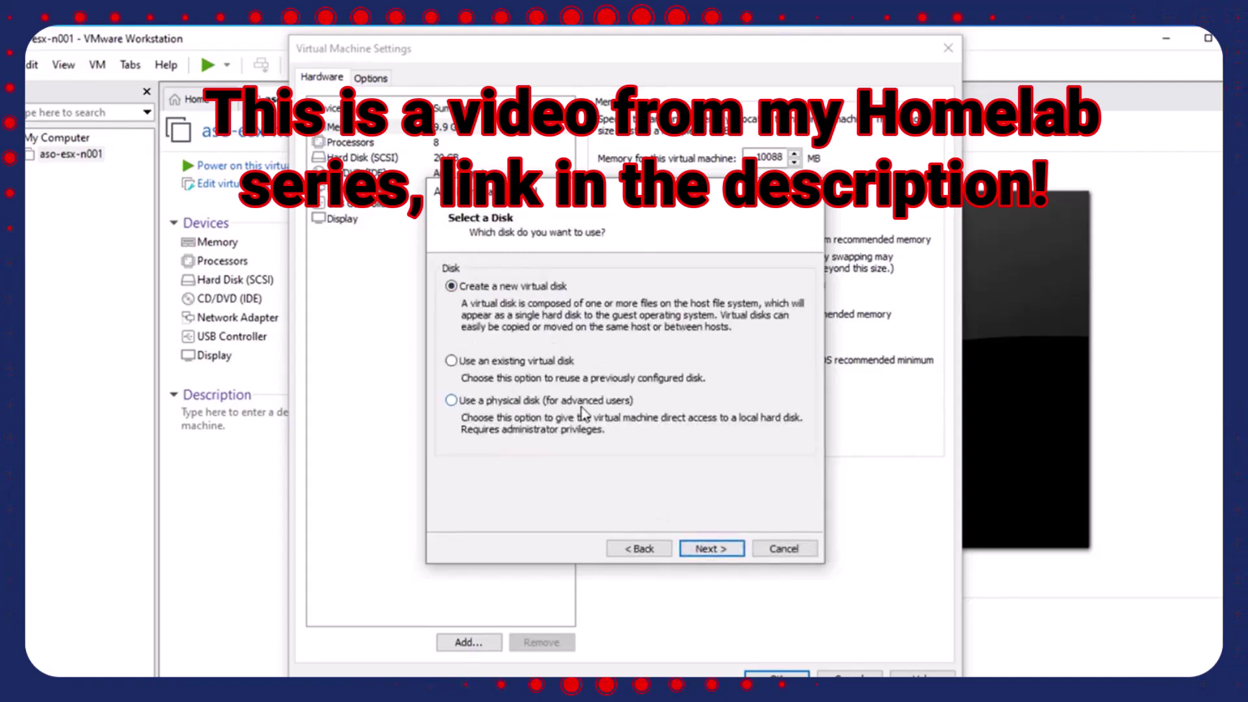
Step: Add a new 100 GB single-file disk, aso-esx-n001-0.vmdk, and save the VM settings
left_click(710, 548)
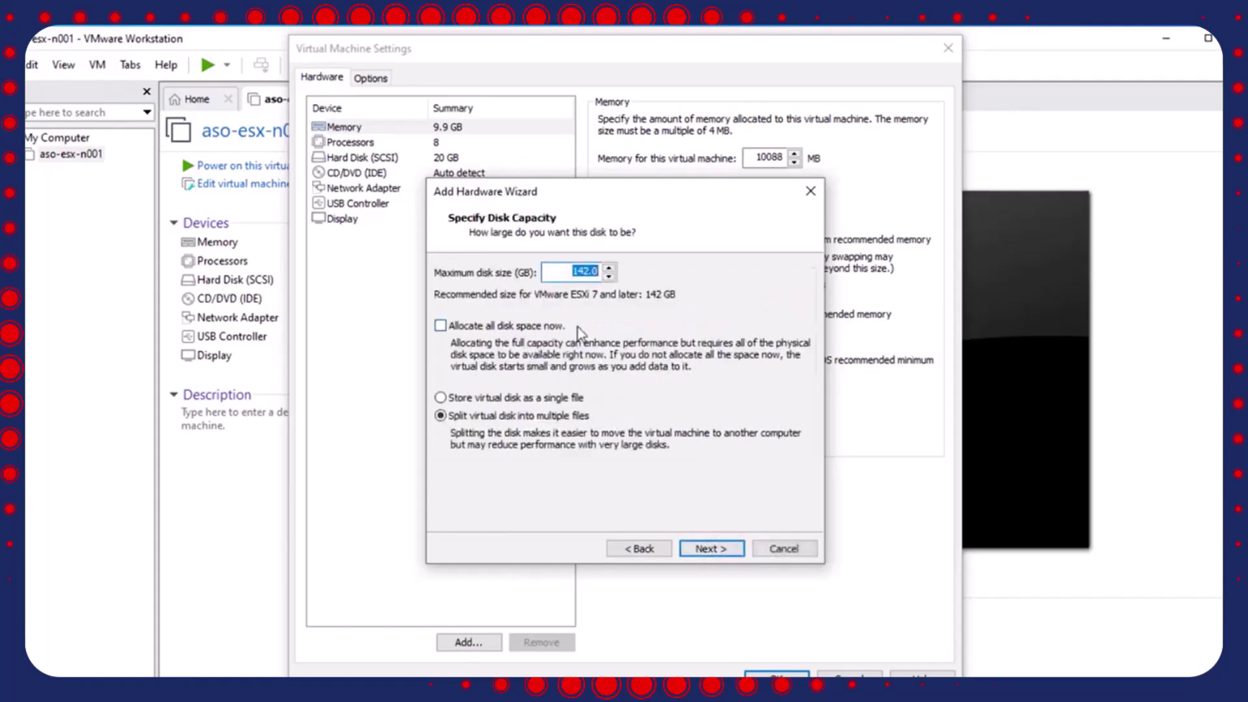
type("100")
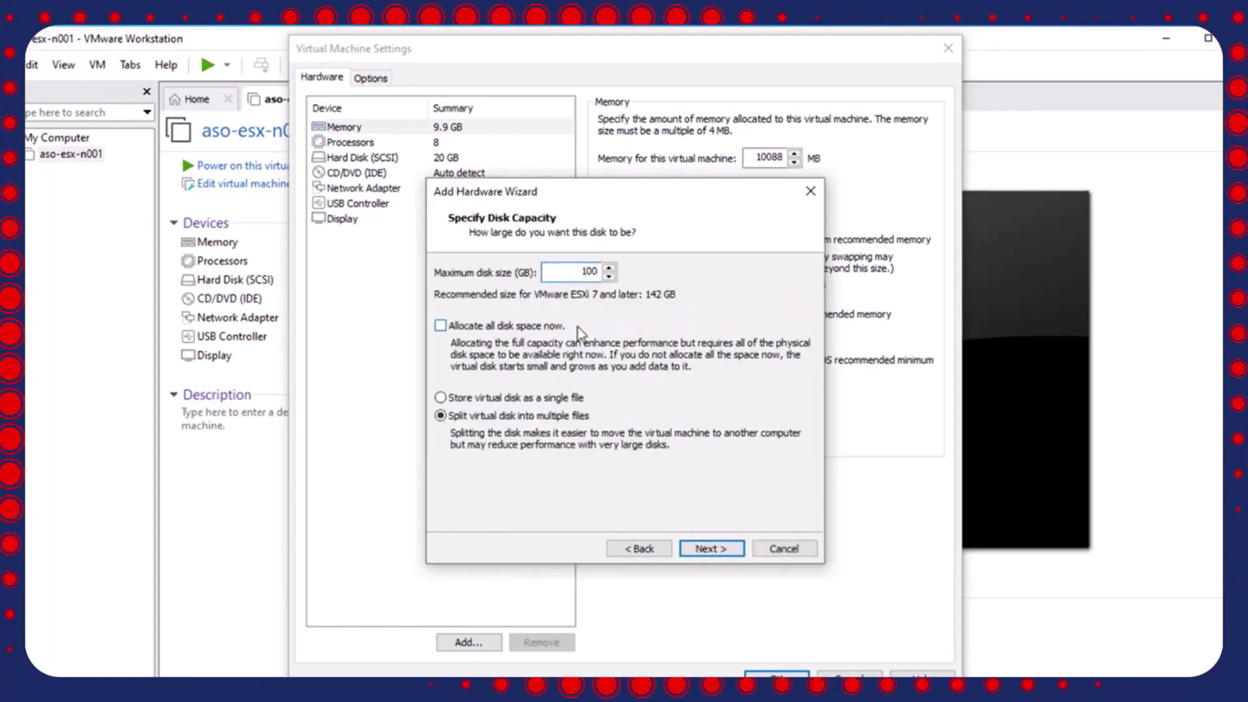
left_click(441, 398)
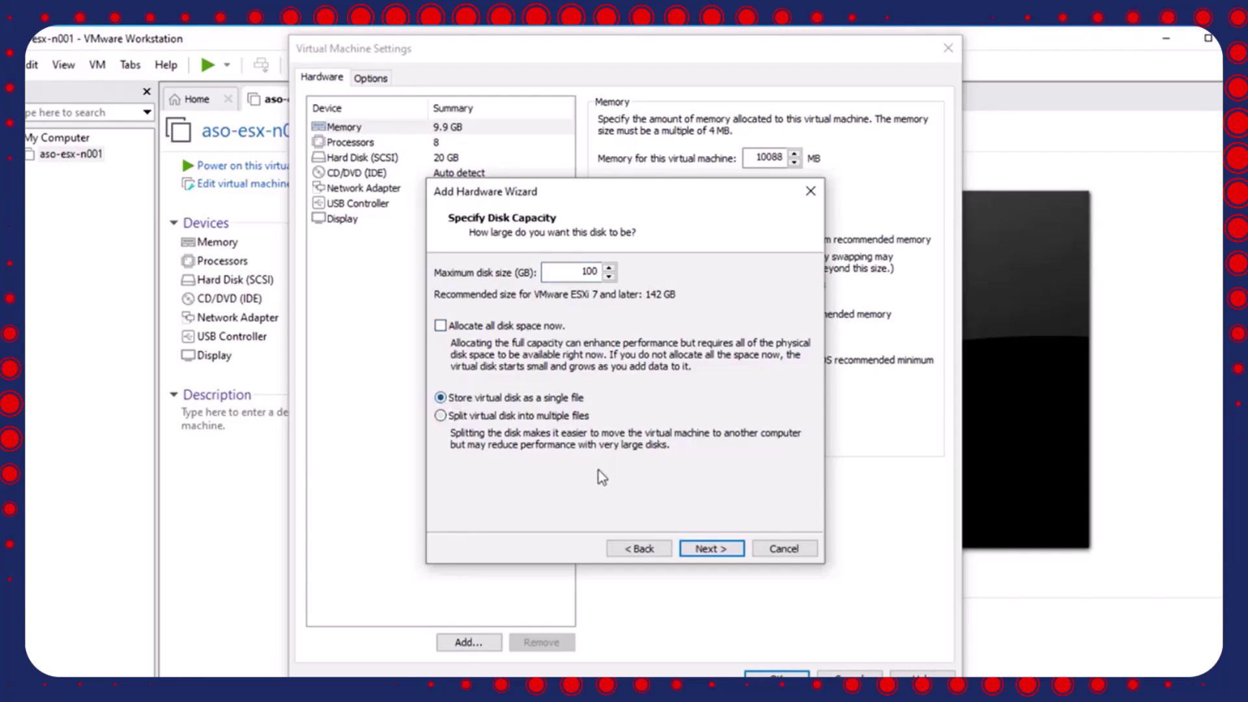
left_click(711, 548)
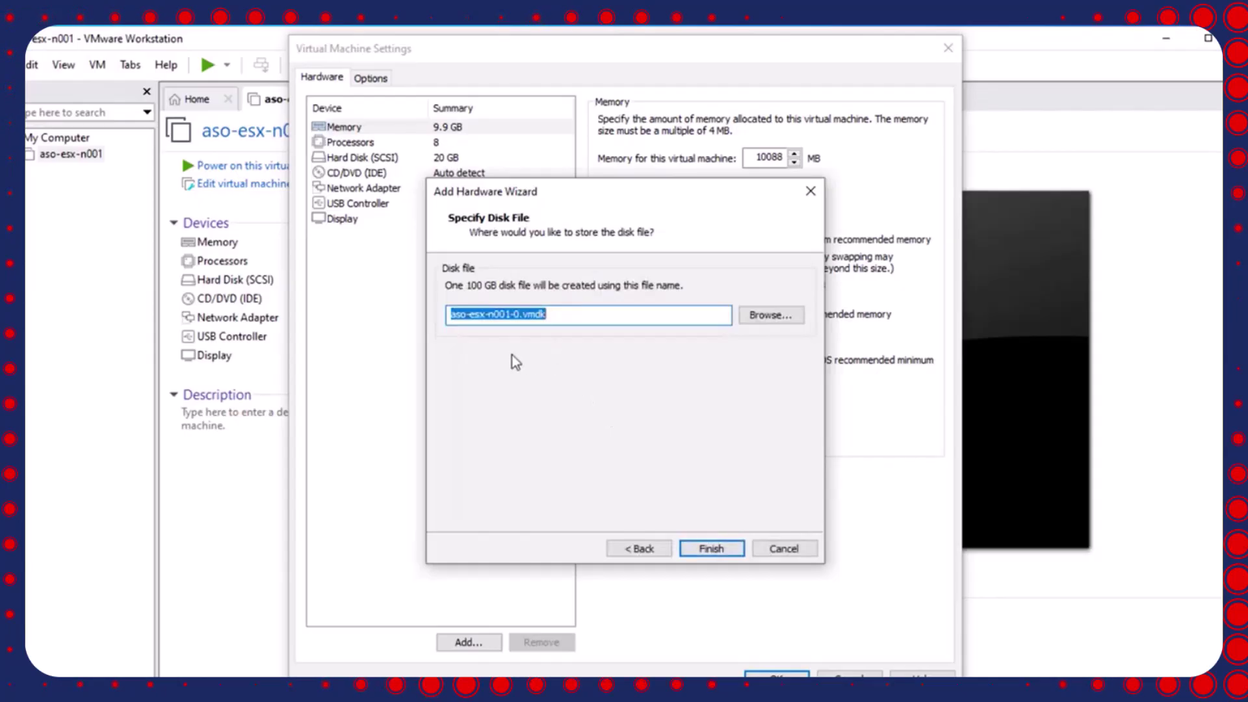
left_click(713, 549)
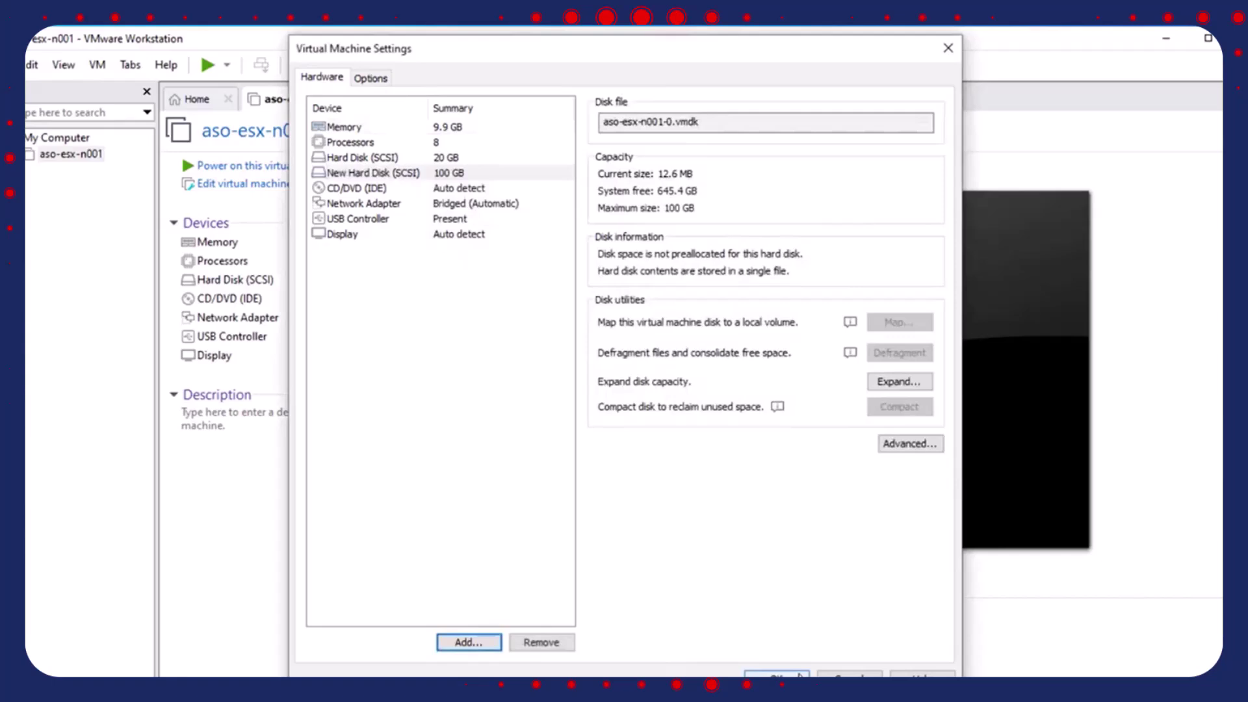
key("Return")
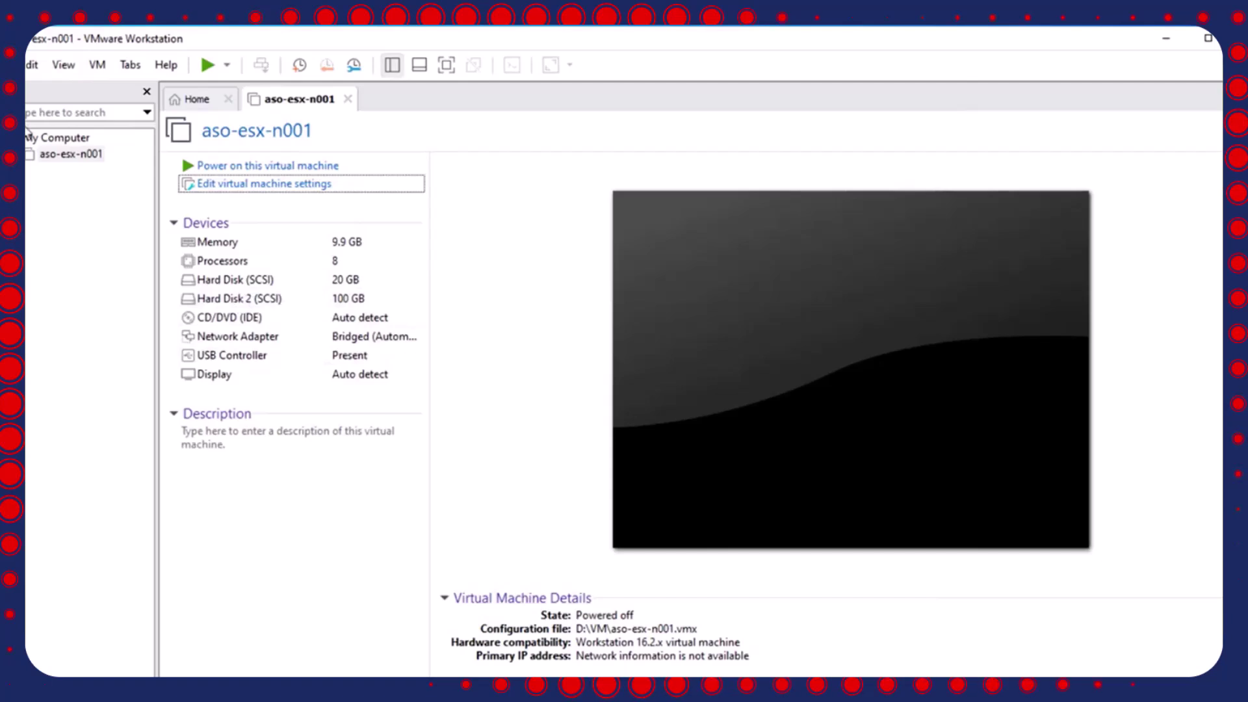
Step: Open the Virtual Network Editor from the Edit menu and unlock it with administrator rights
left_click(10, 64)
mouse_move(31, 64)
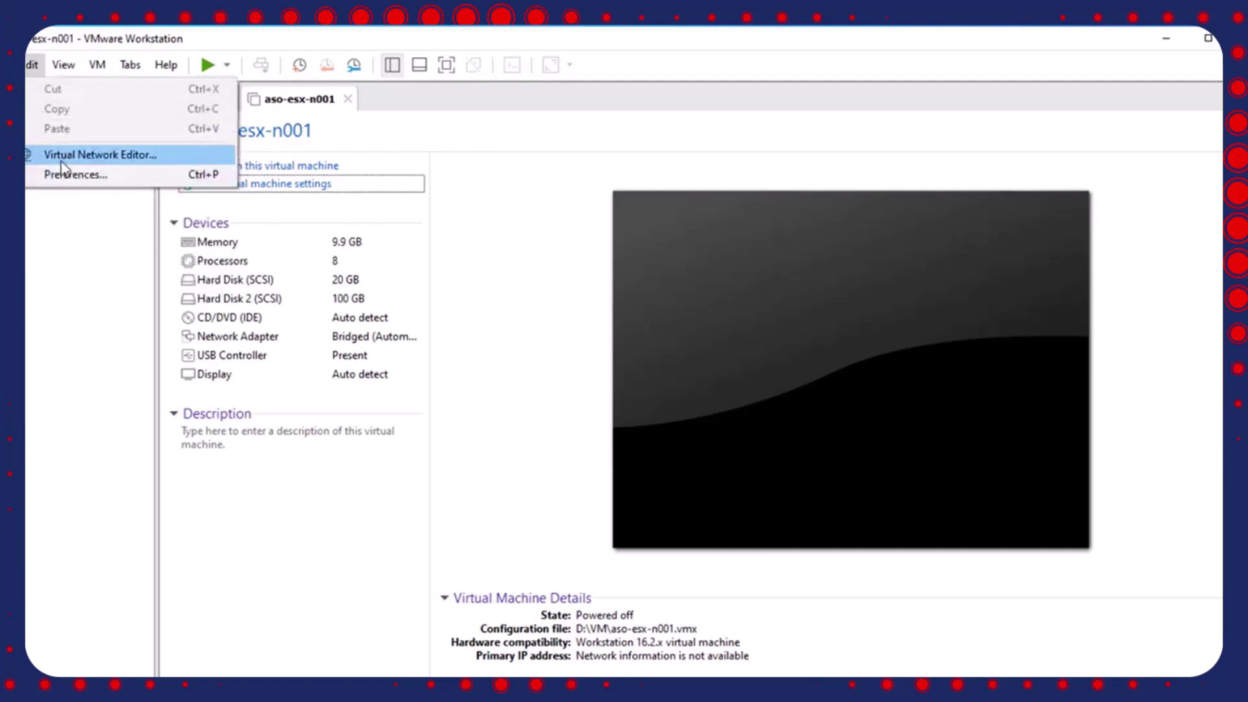
left_click(89, 158)
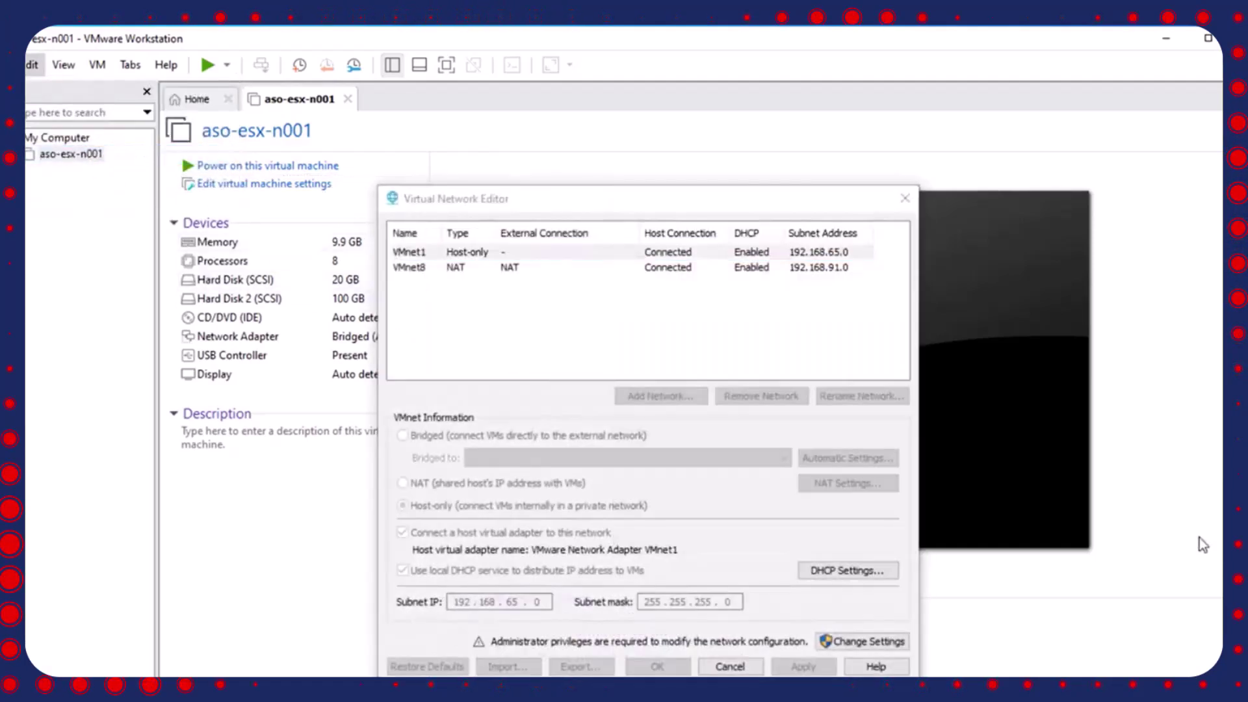
left_click(841, 645)
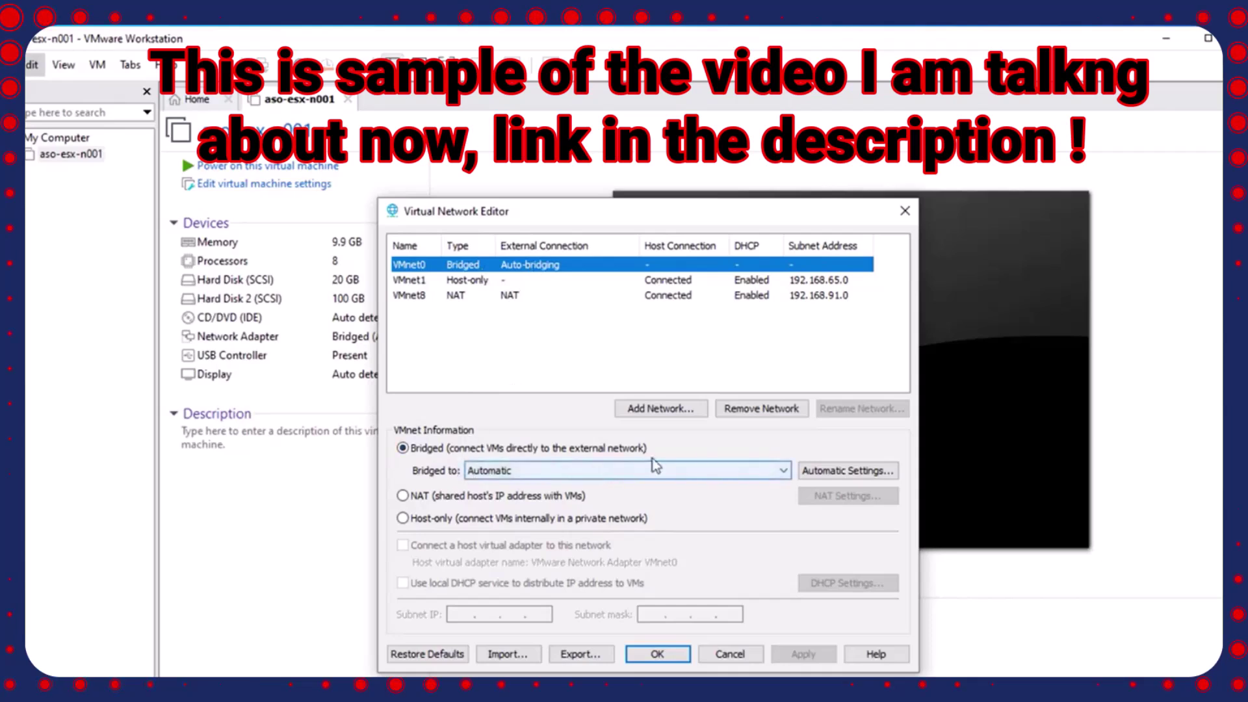
Step: Review VMnet0's bridged adapters, leave it on Automatic, and open the automatic bridging settings
left_click(548, 478)
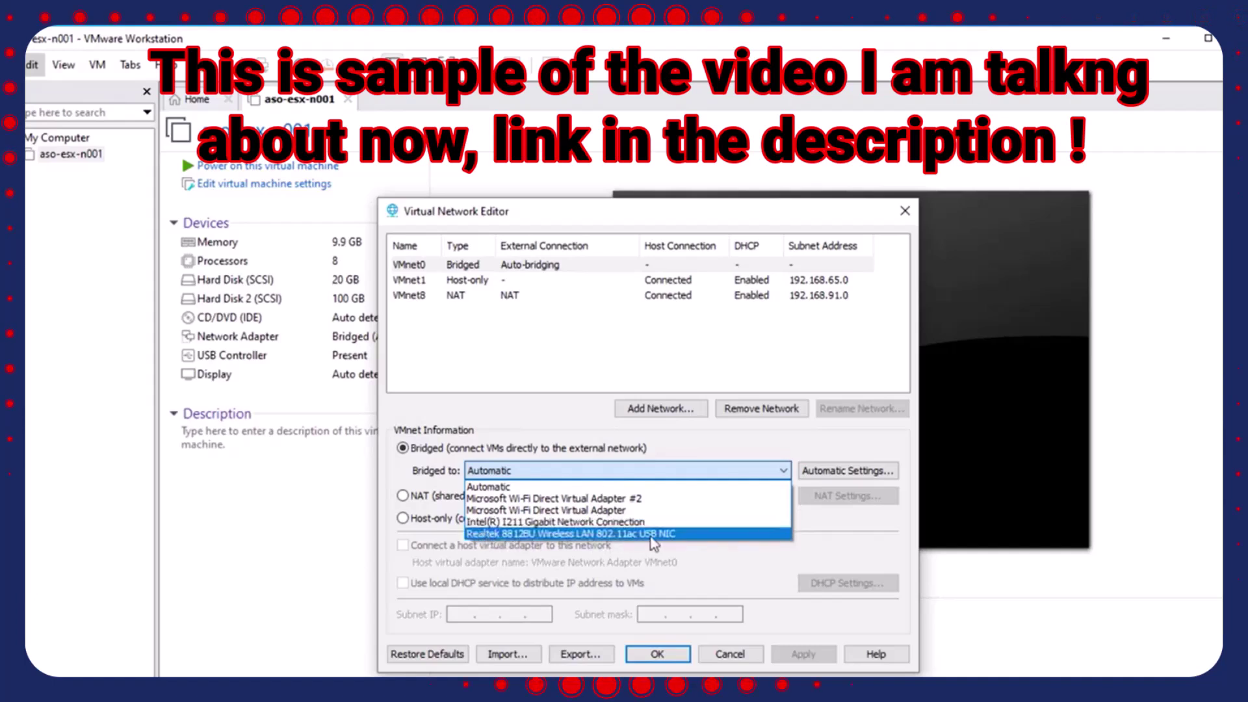
left_click(663, 450)
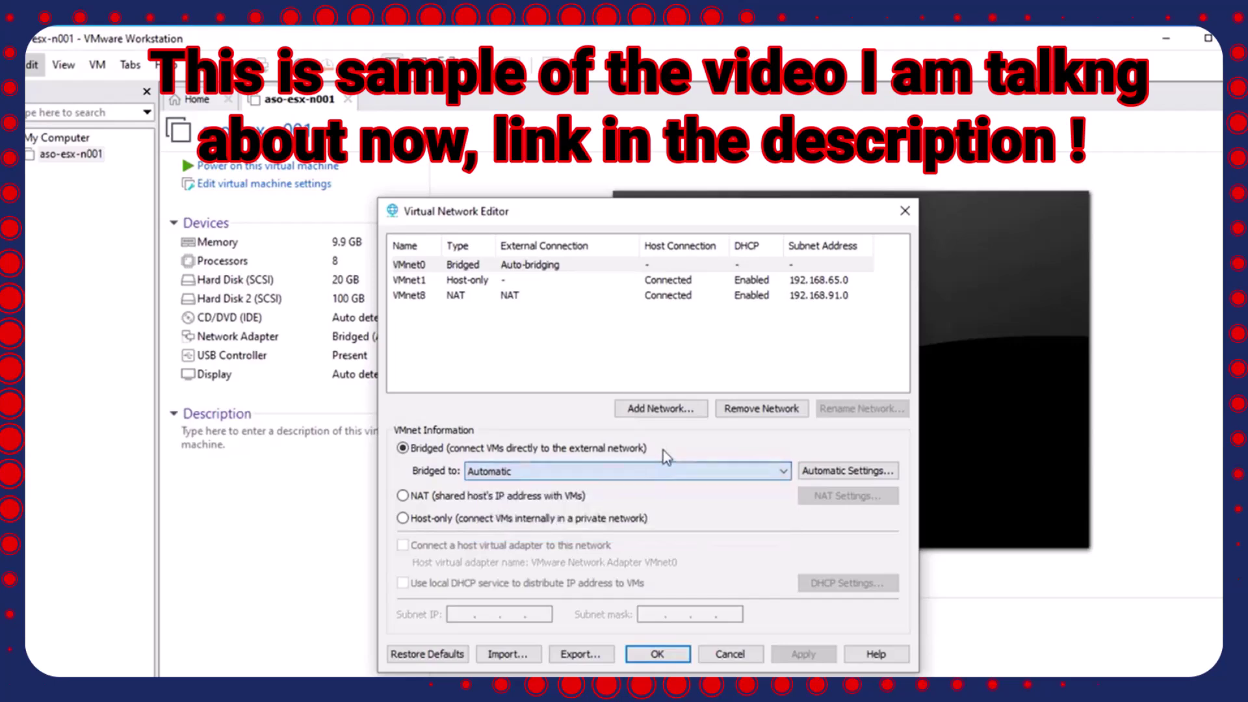
left_click(840, 477)
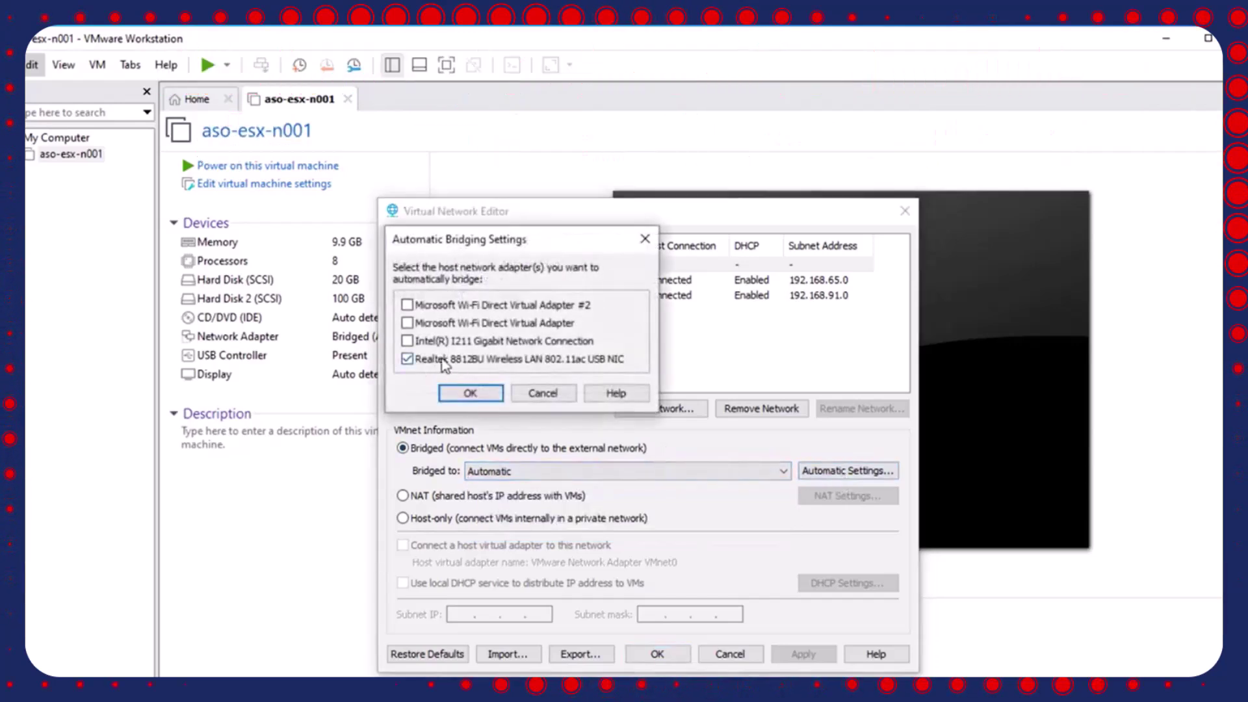